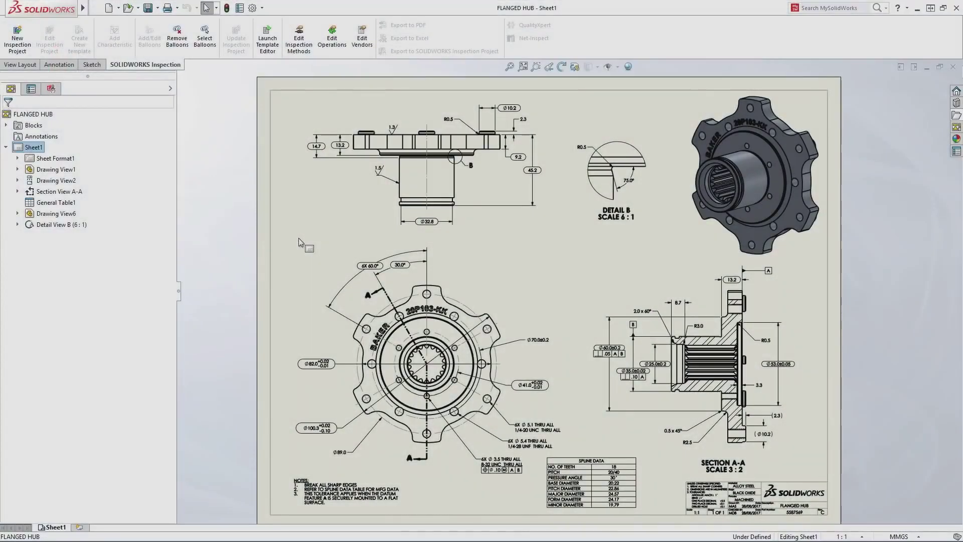
Zoom into the front view and frame the Ø70.0±0.2 diameter as an inspection dimension.
right_drag(299, 242, 308, 271)
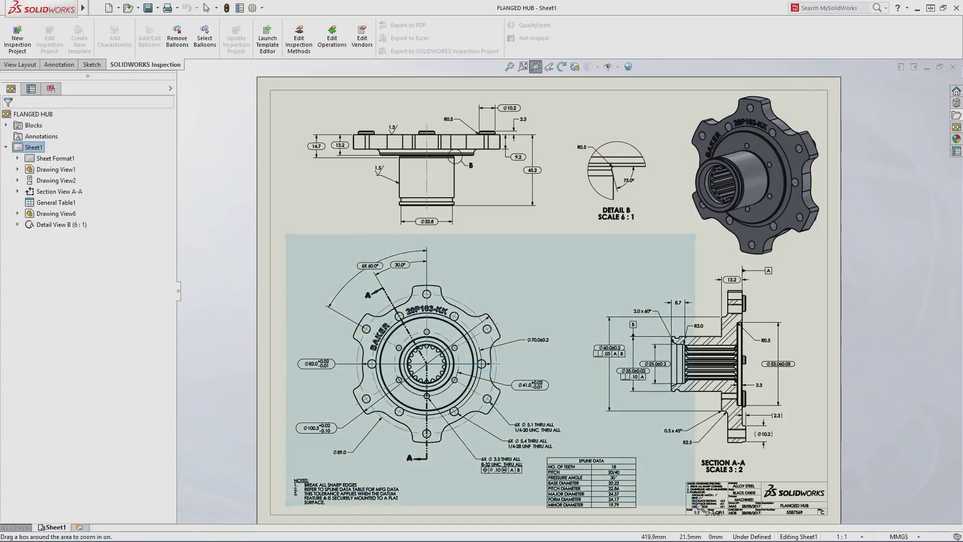
drag(348, 304, 706, 514)
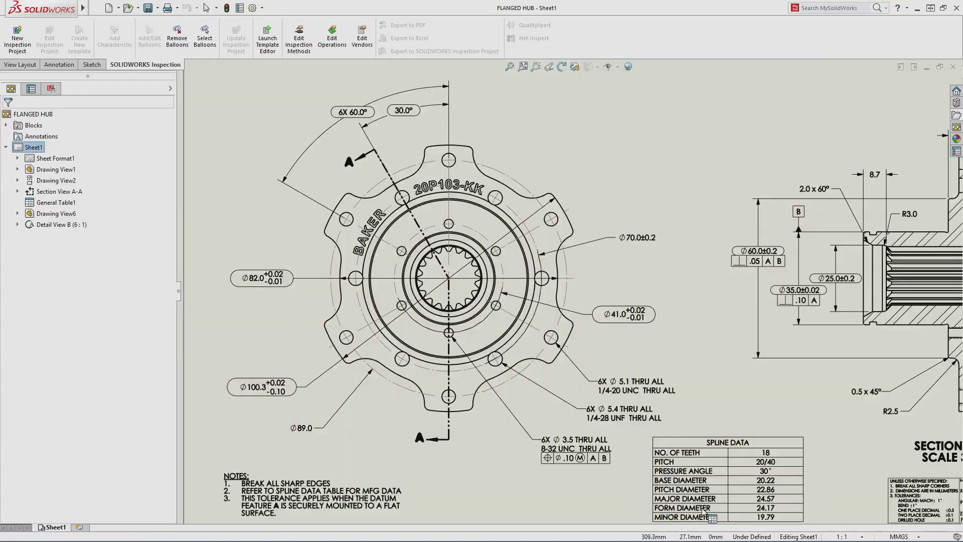
click(583, 445)
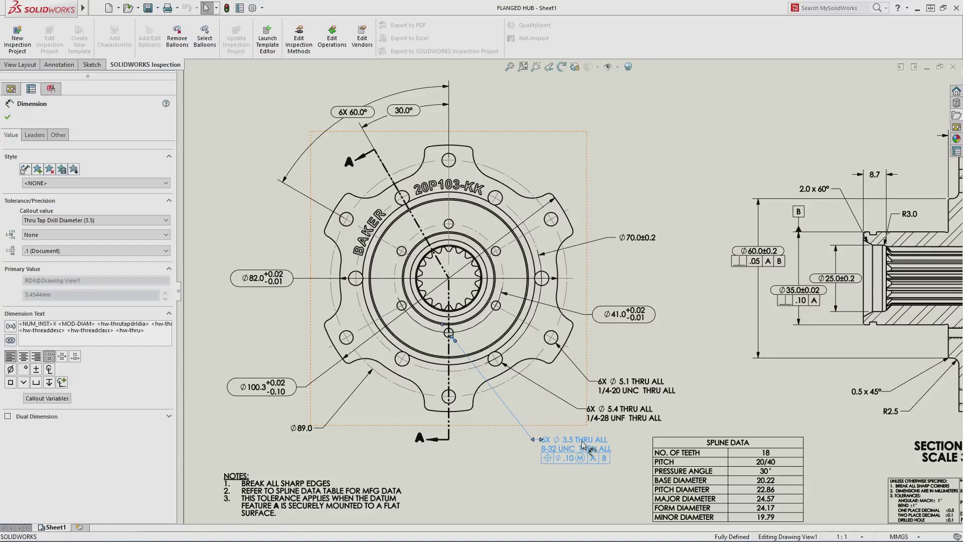
click(619, 318)
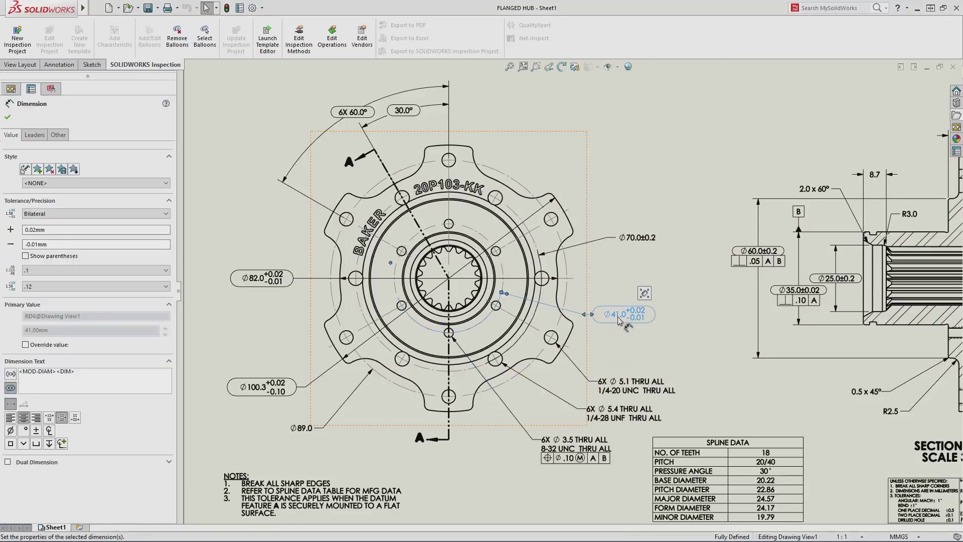
click(635, 235)
mouse_move(643, 293)
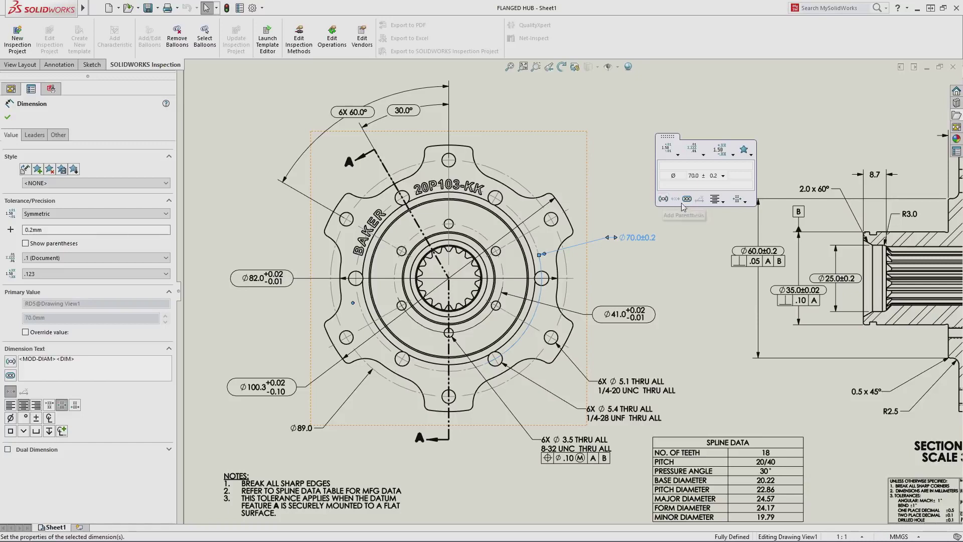
click(687, 202)
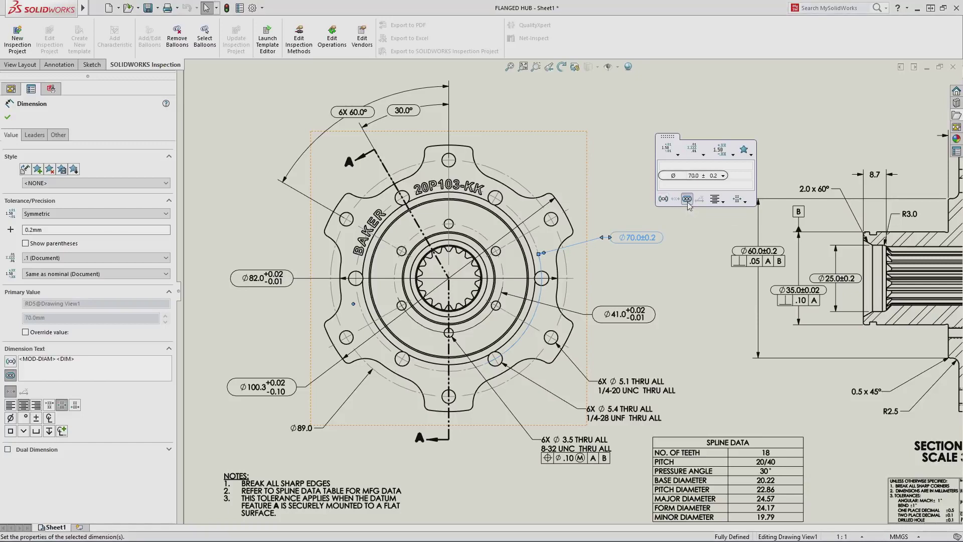
click(680, 221)
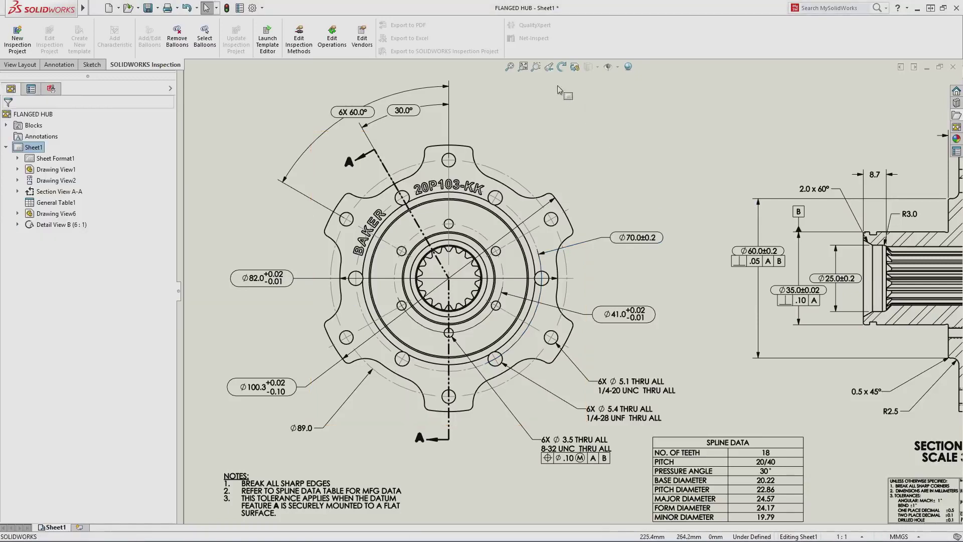
click(522, 66)
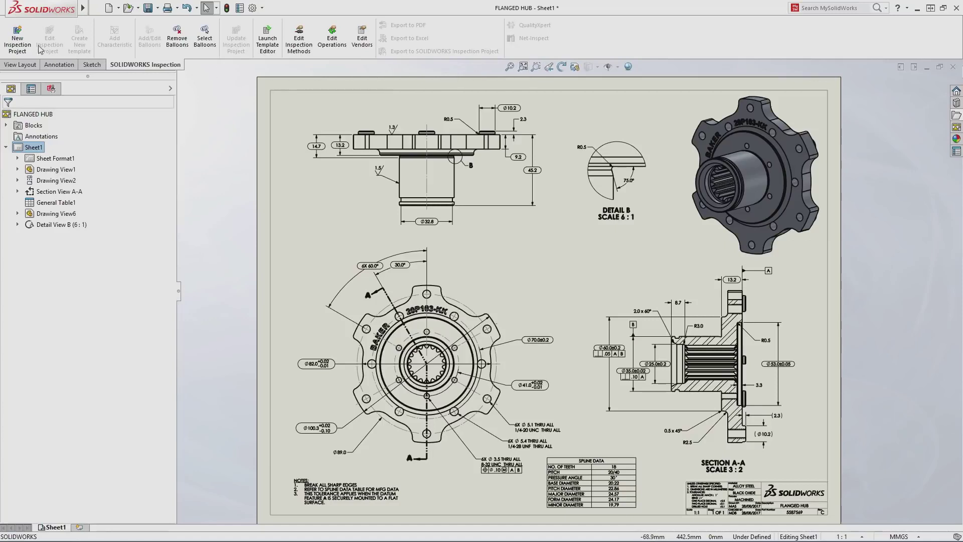
Create a Default-template inspection project for vendor ACME, extracting only inspection dimensions.
click(17, 45)
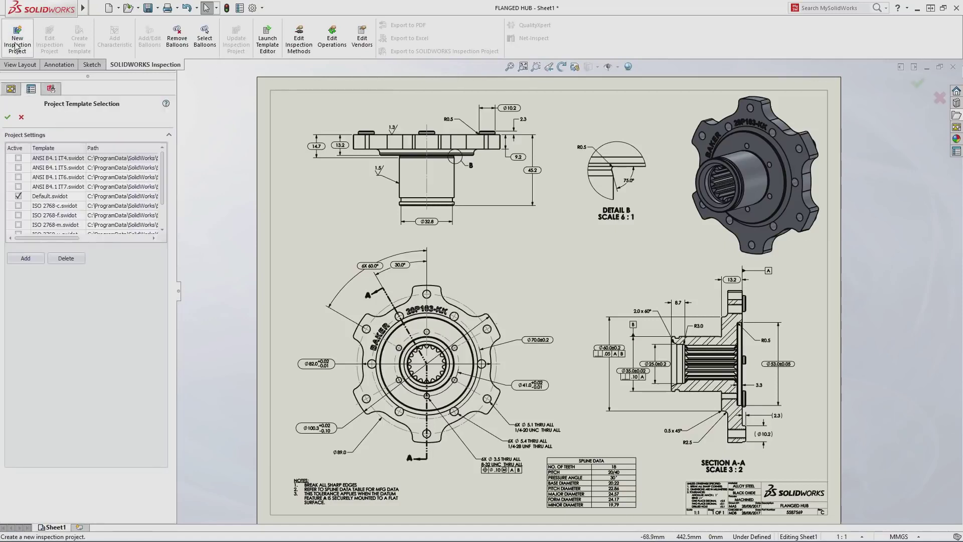
click(8, 117)
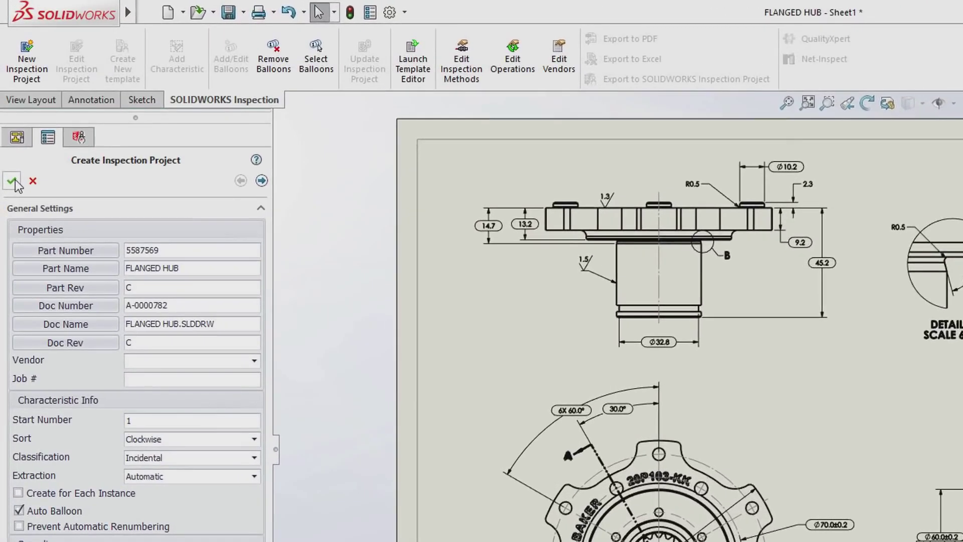
click(253, 359)
click(171, 375)
click(261, 181)
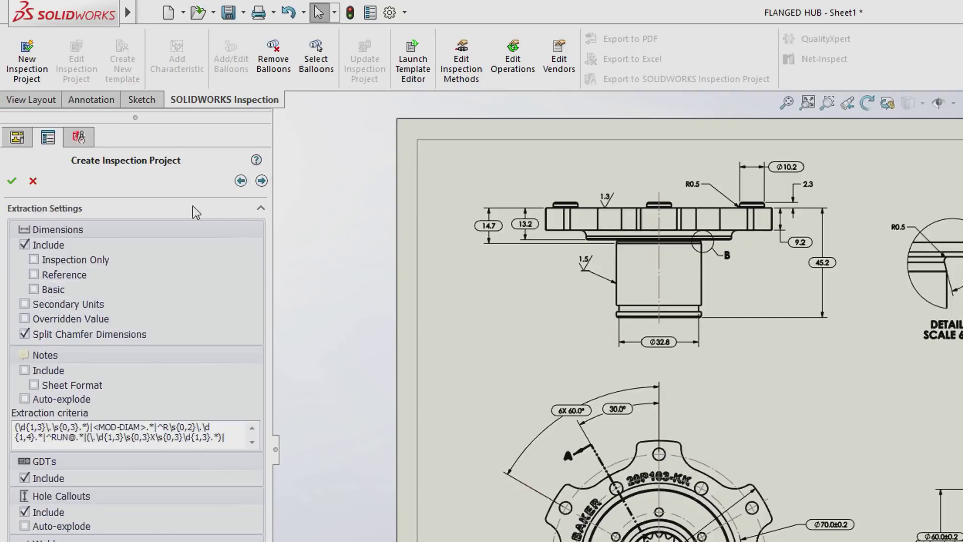
click(40, 262)
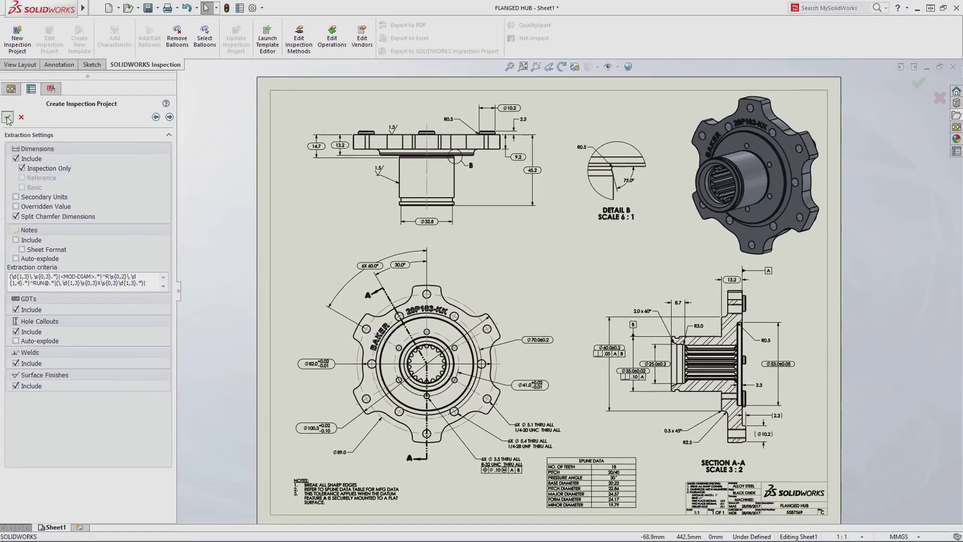
click(7, 118)
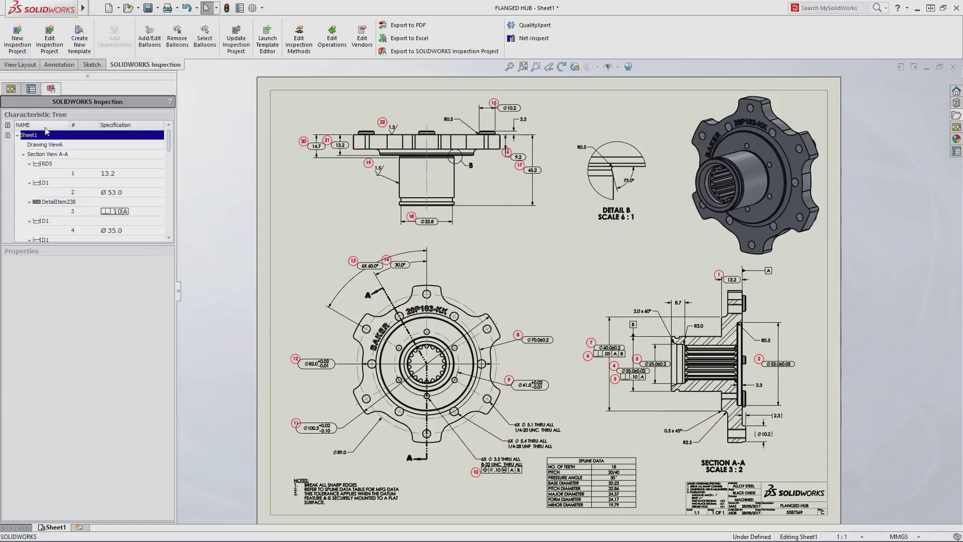
Set characteristic 9, the Ø41.0 diameter, to Critical classification and mark it Key.
drag(167, 138, 166, 173)
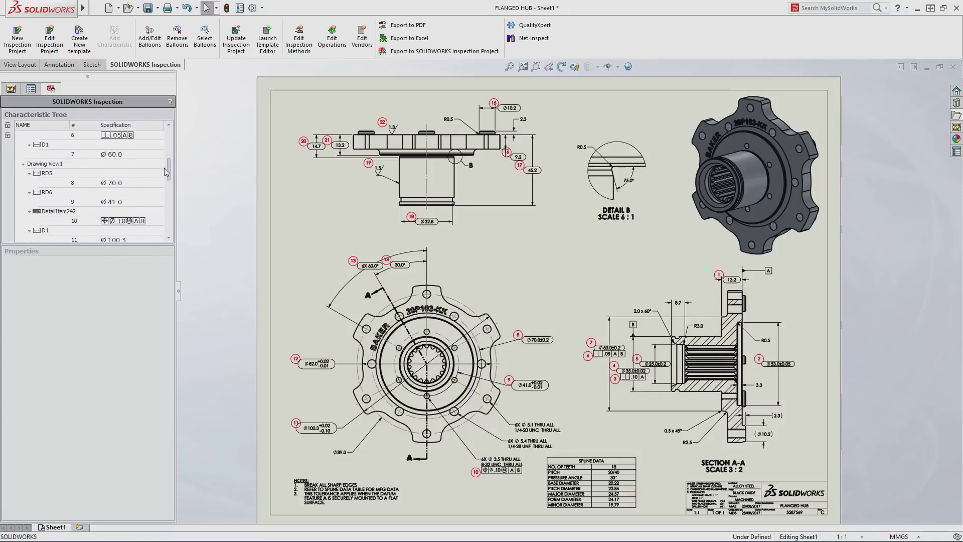
click(117, 173)
right_click(118, 172)
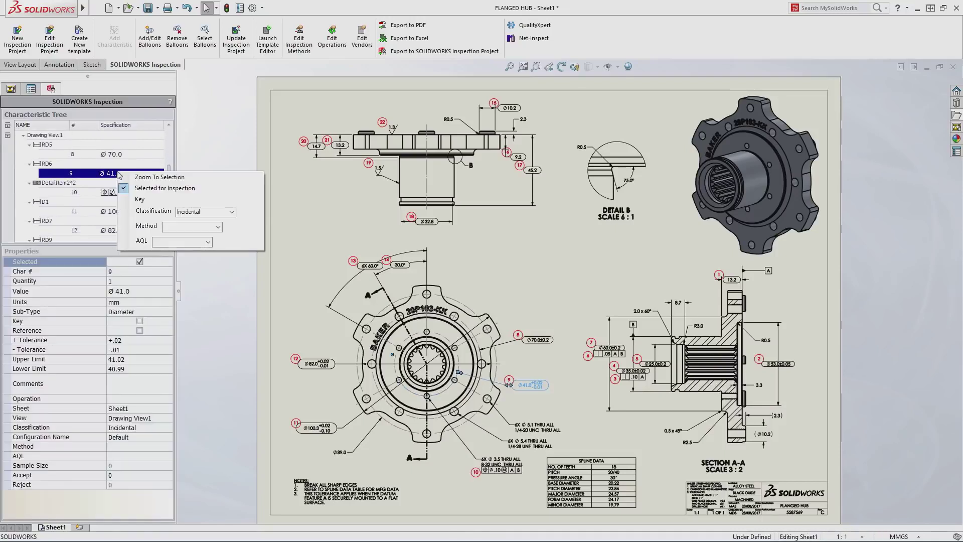
click(133, 177)
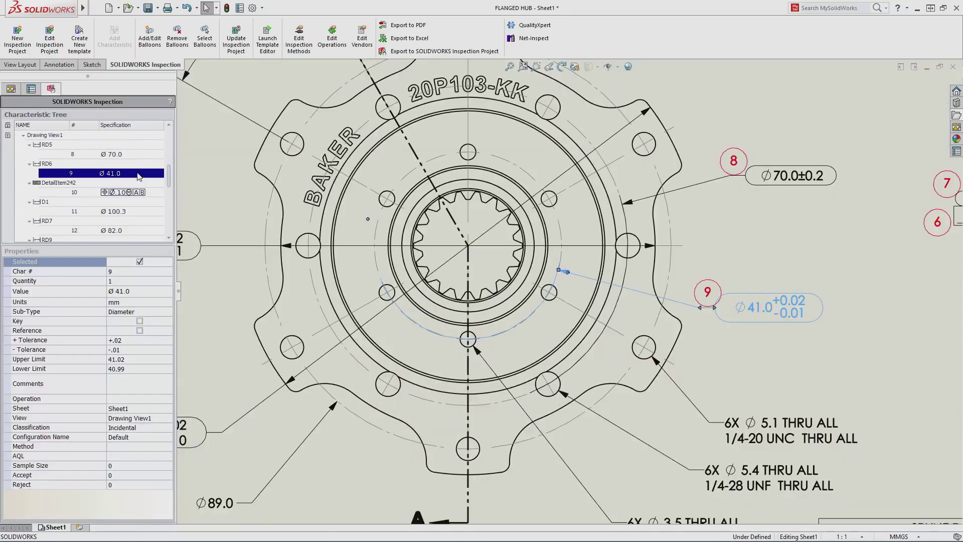
right_click(139, 175)
click(252, 213)
click(205, 222)
click(140, 321)
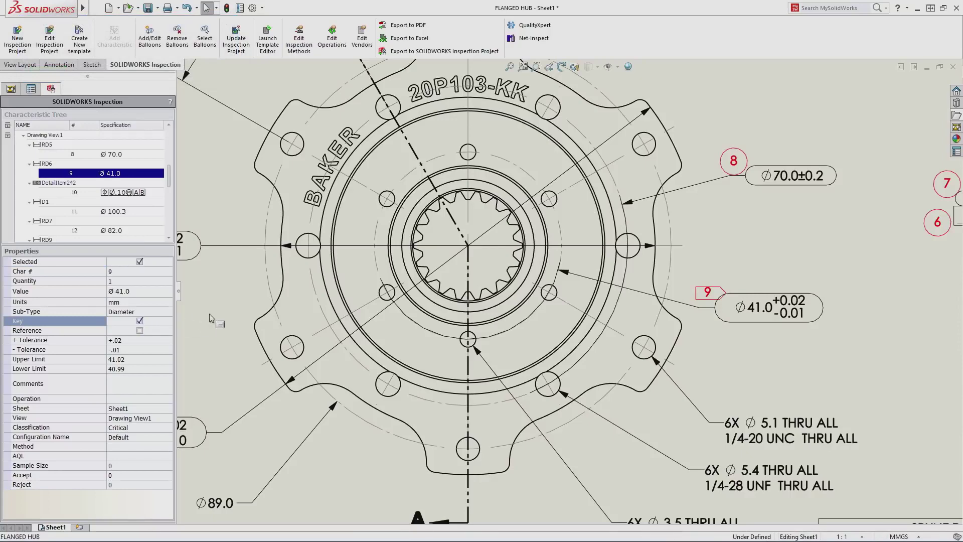
key(f)
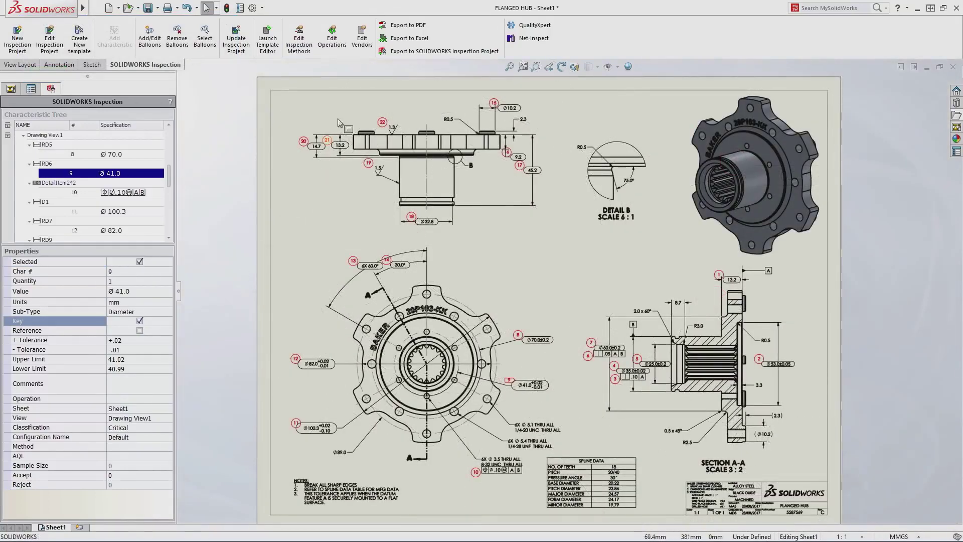
Export the characteristics to an Excel inspection sheet using the AS9102.xlt template.
click(399, 40)
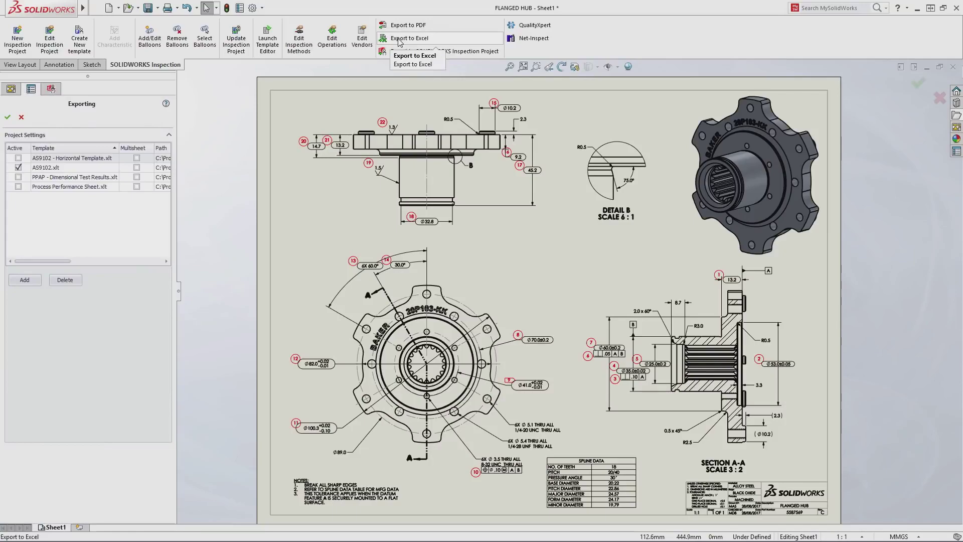
click(8, 117)
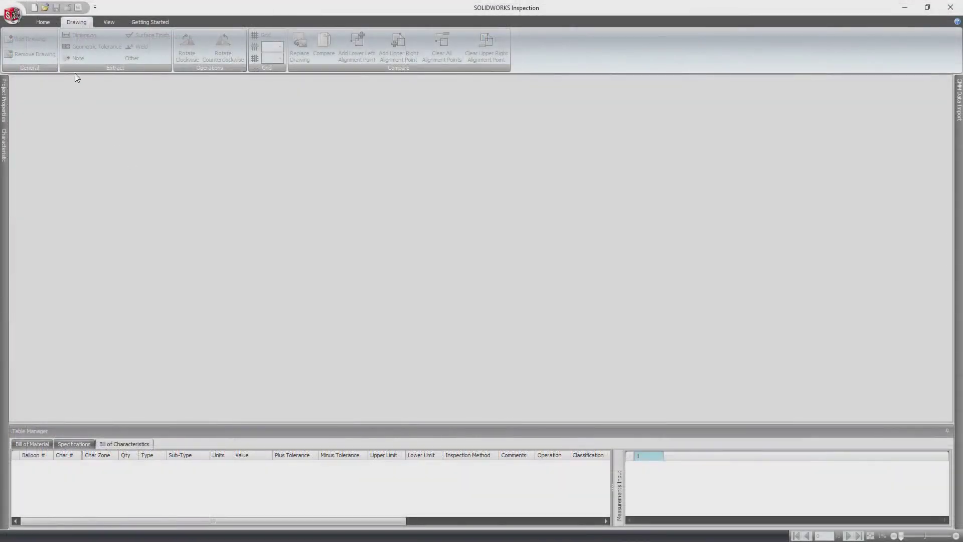
Start a new AS9102 (Metric) inspection project and load the Shaft.PDF drawing.
click(34, 7)
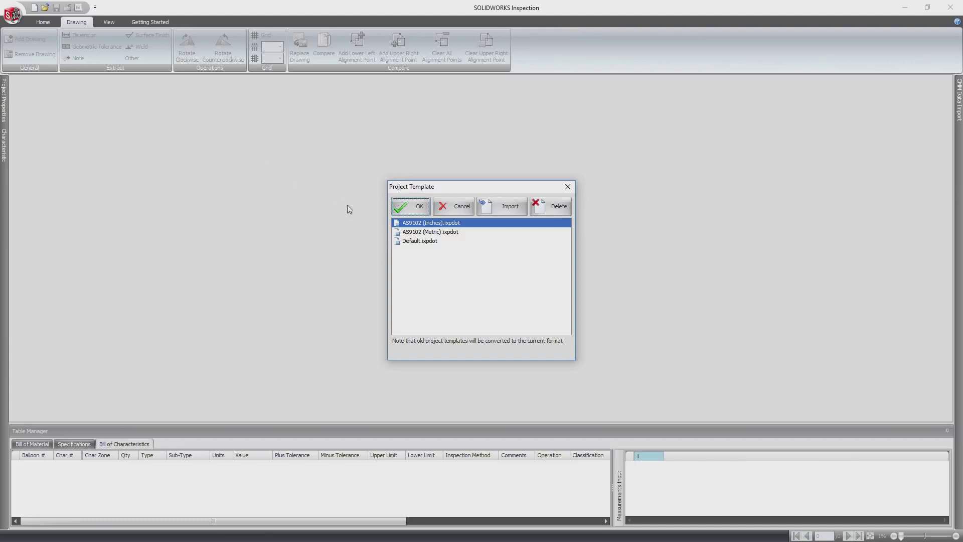
click(416, 232)
click(409, 207)
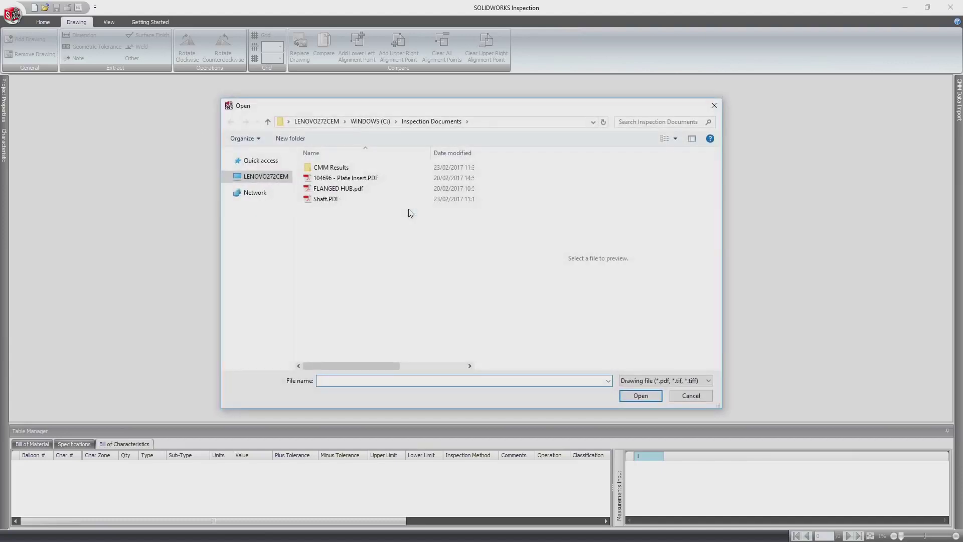
click(324, 200)
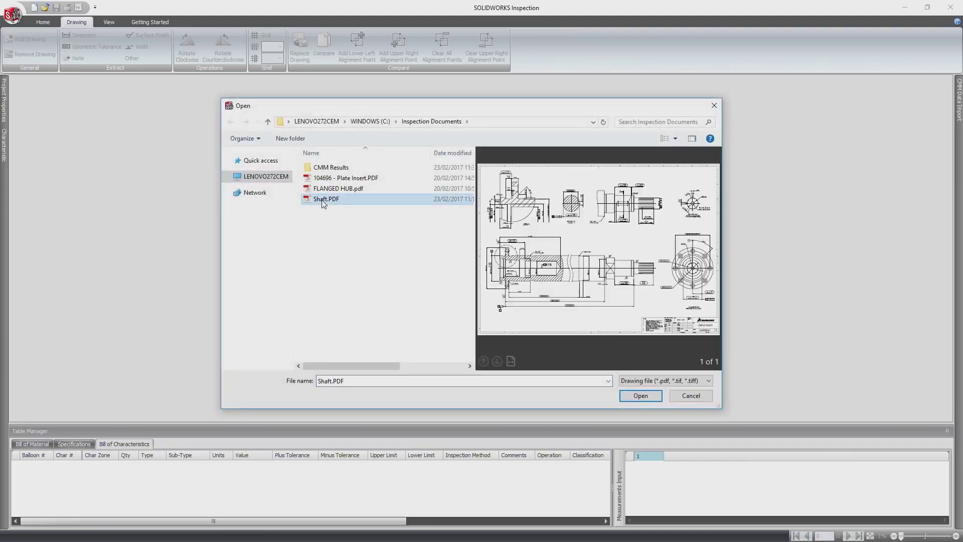
click(634, 396)
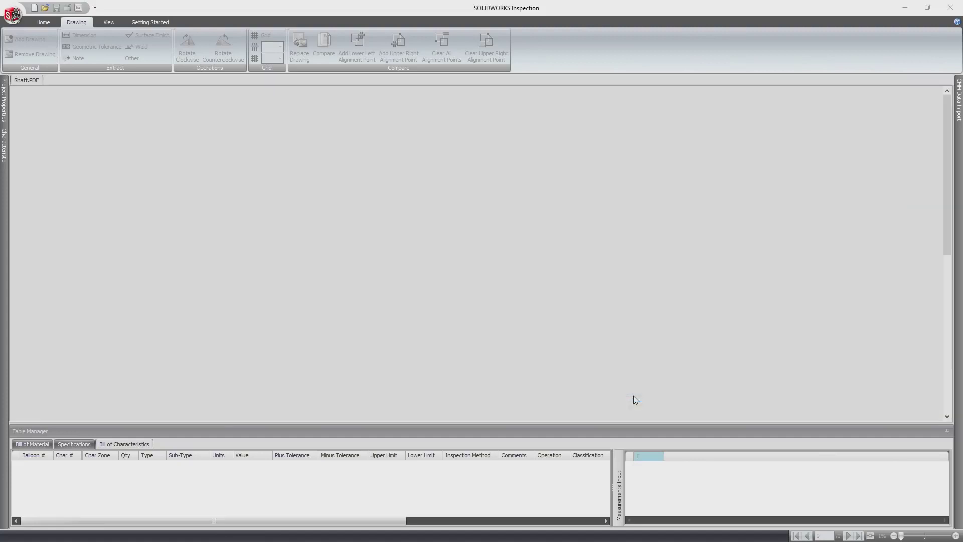
Balloon the 67.00 +0.20/-0.30, 68.30/67.80, Ø74.00 ±0.2, Ø56.00 ±0.05 and 65.50 -0.15 dimensions.
drag(196, 255, 282, 282)
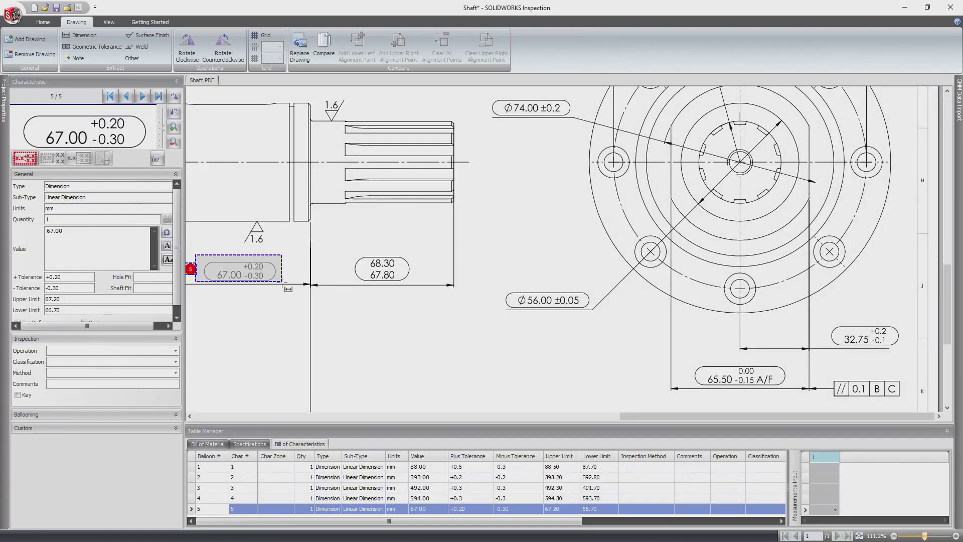
drag(375, 265, 417, 284)
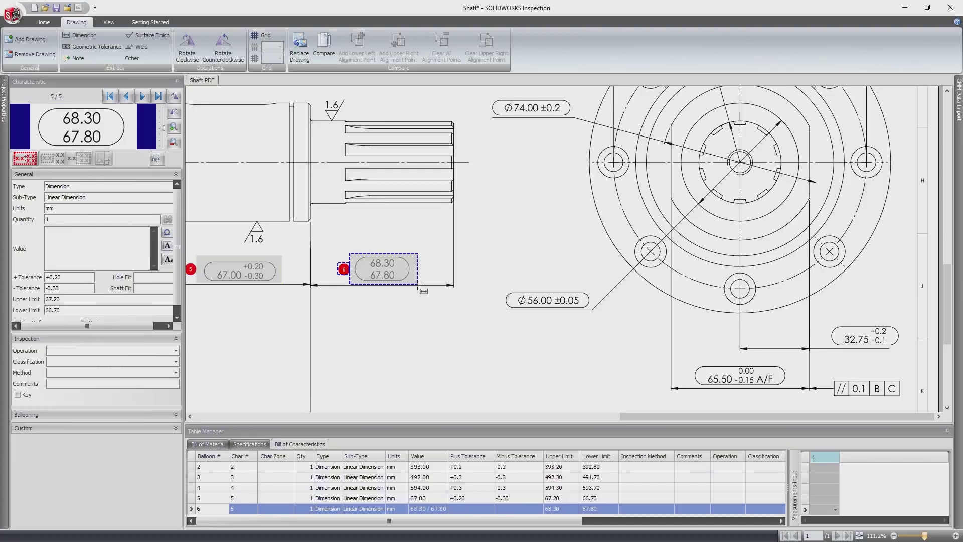
drag(490, 95, 576, 121)
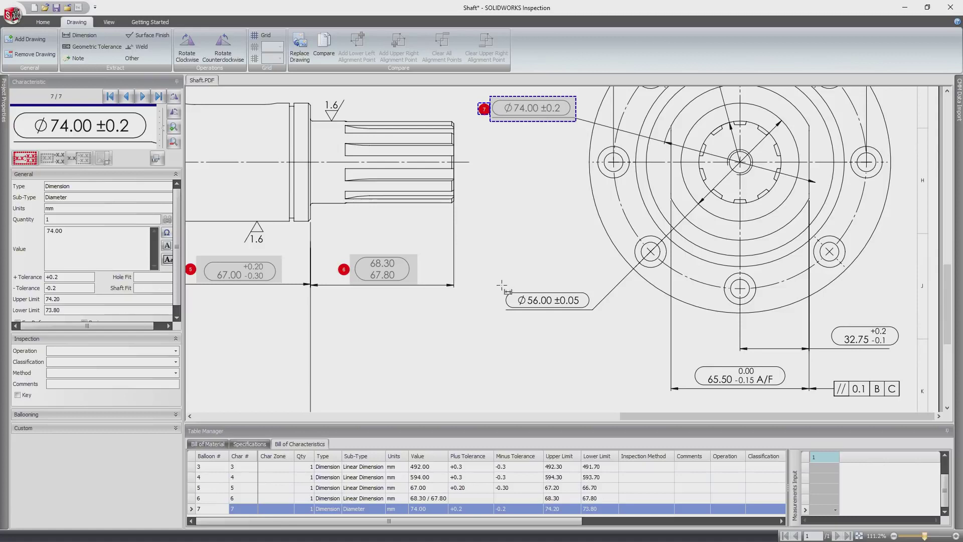
drag(535, 301, 596, 316)
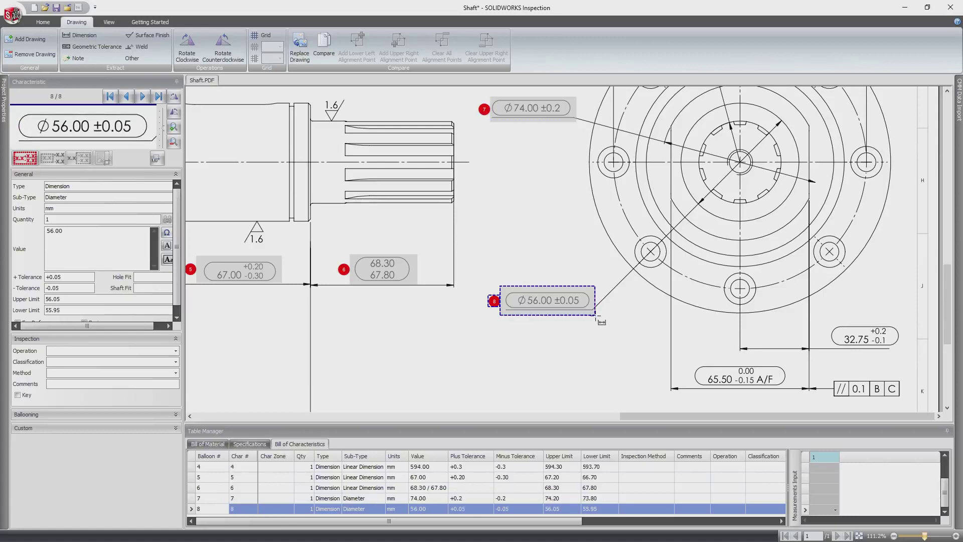
drag(689, 359, 793, 393)
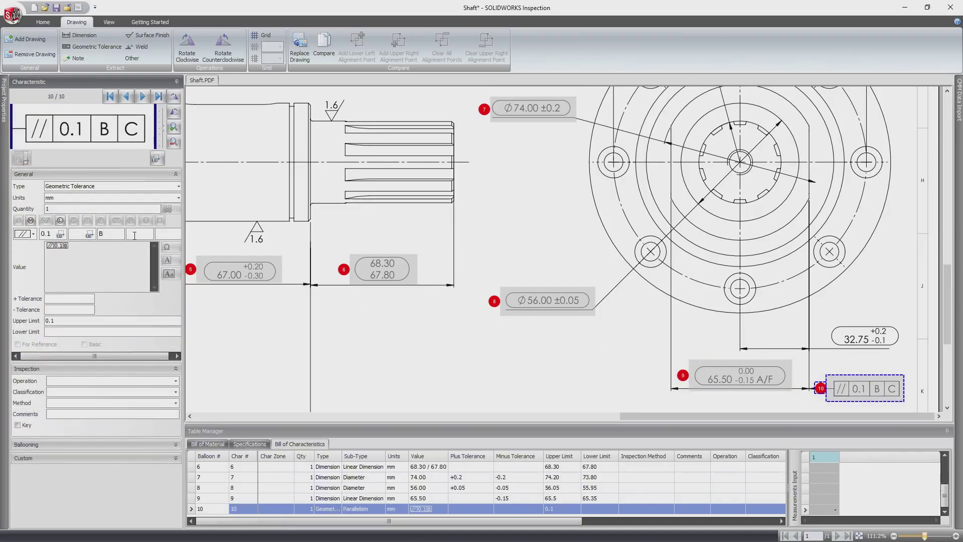
Classify the parallelism tolerance, characteristic 10, as Major with CMM inspection method.
click(175, 392)
click(141, 406)
click(175, 403)
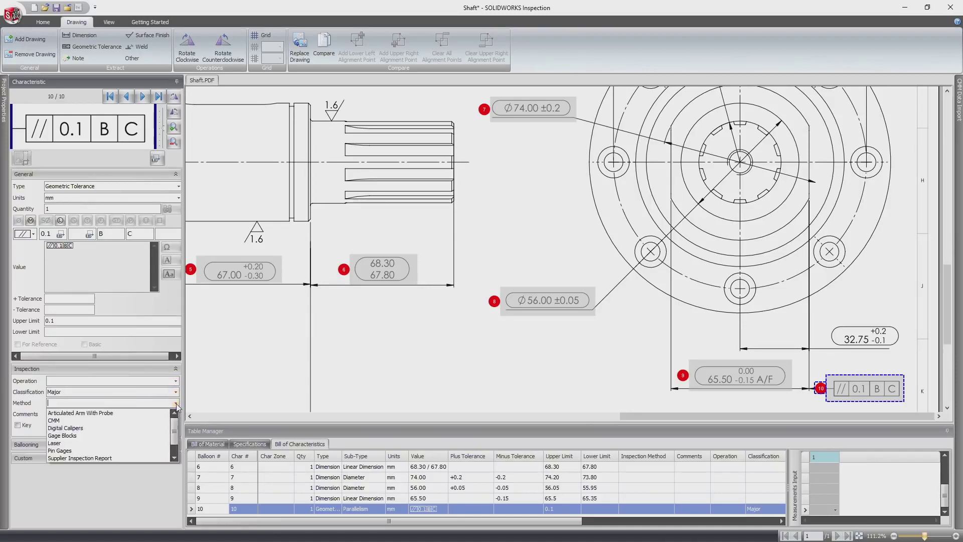
click(154, 423)
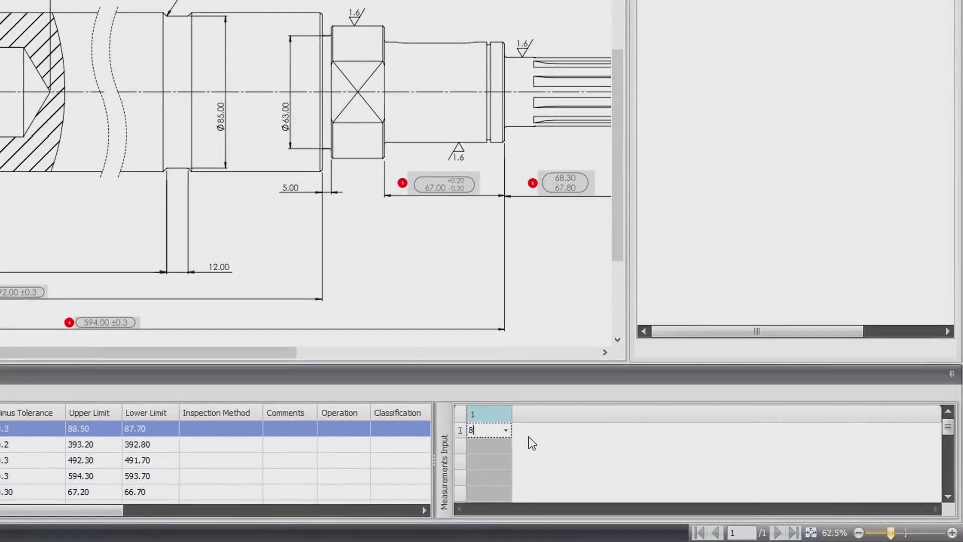
Enter measured values 88.4, 393.1, 492.25 and 594.2 for the first four characteristics.
text(4)
key(Return)
text(393.1)
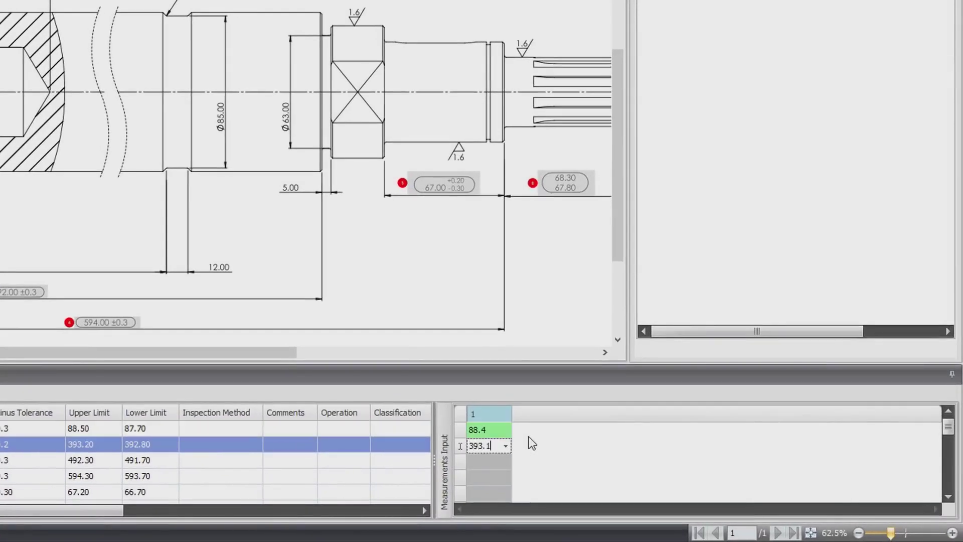
key(Return)
text(492.25)
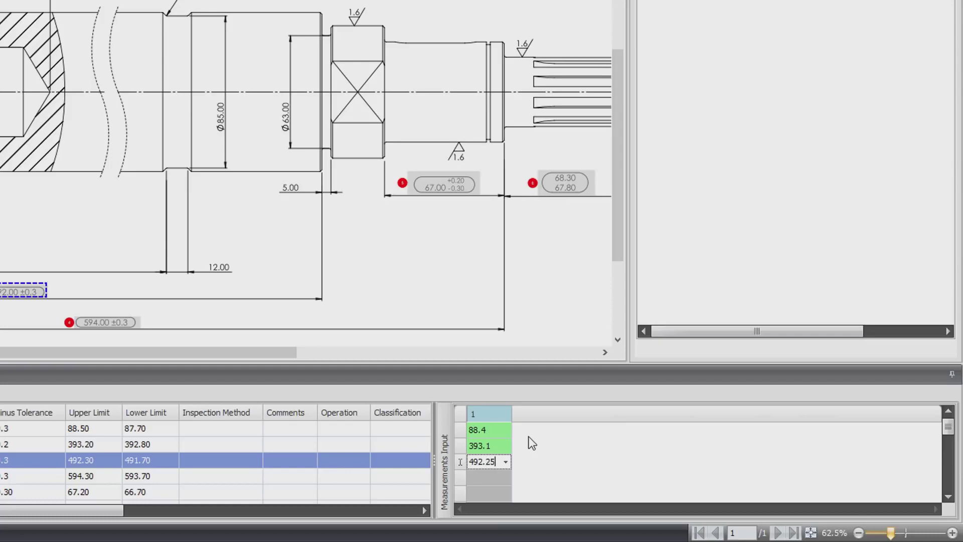
key(Return)
text(594.)
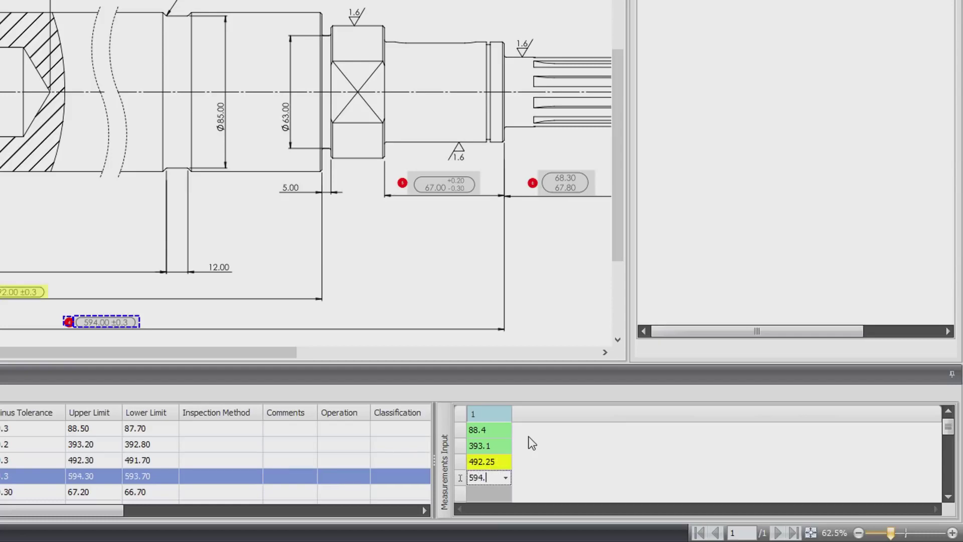
key(Return)
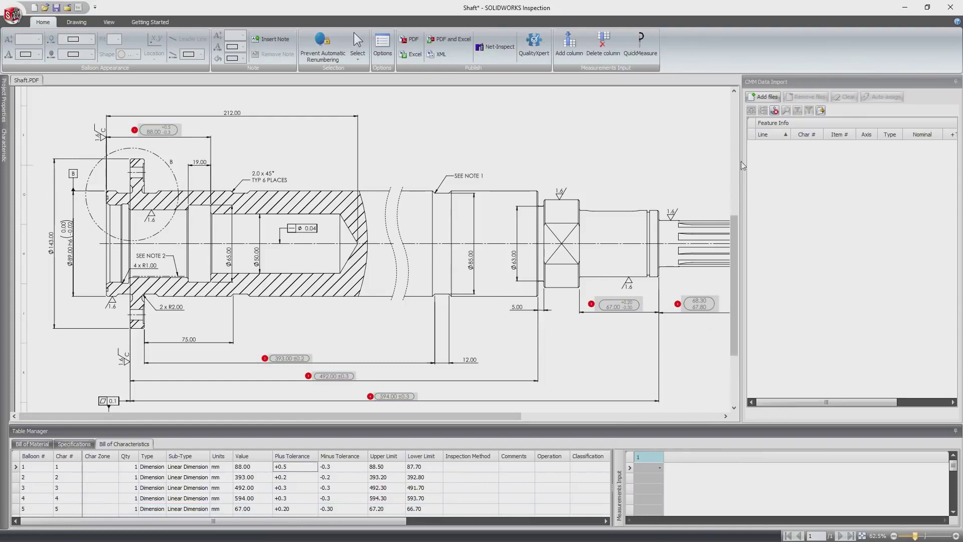
Import the eight PDCMIS Shaft CMM result files and auto-assign them by Item #.
click(762, 98)
click(346, 178)
shift+click(344, 251)
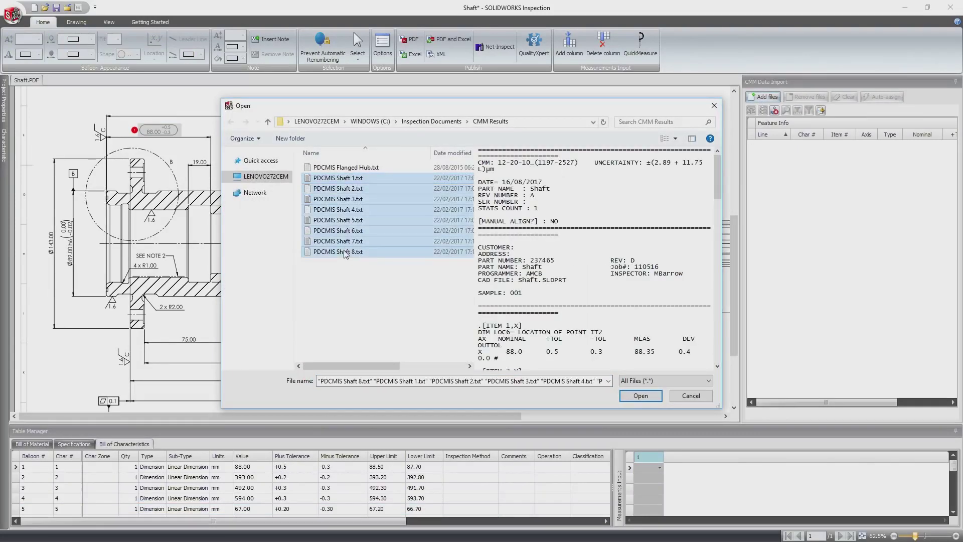
click(635, 397)
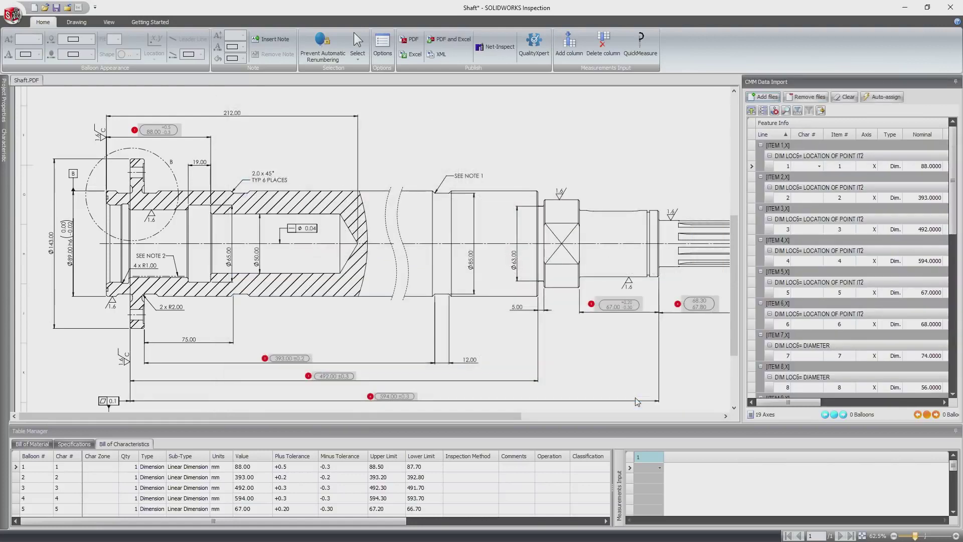
click(874, 101)
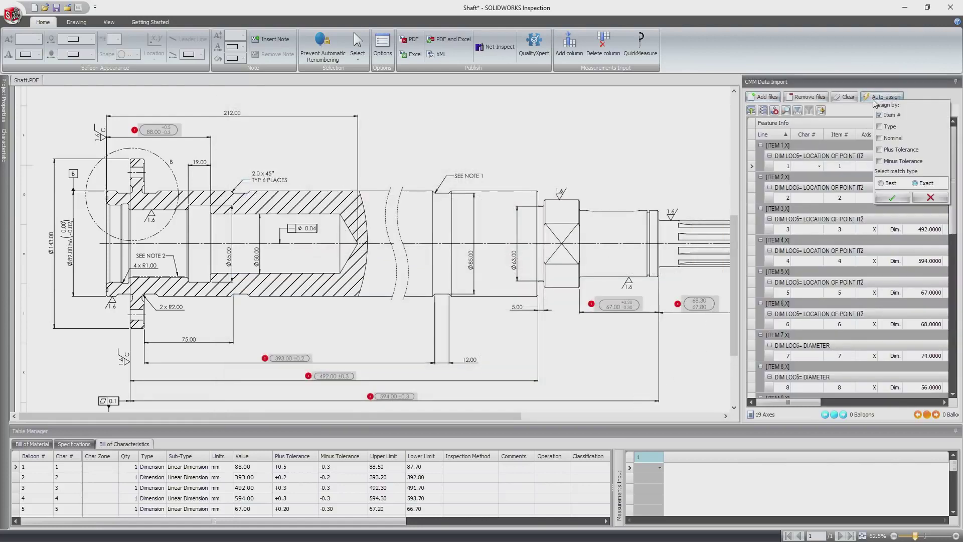
click(892, 198)
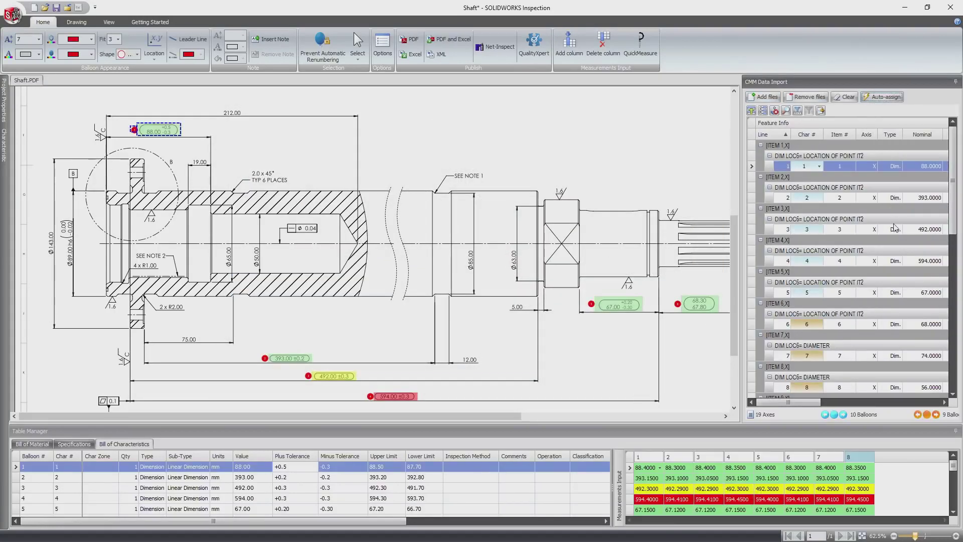
drag(953, 465, 953, 494)
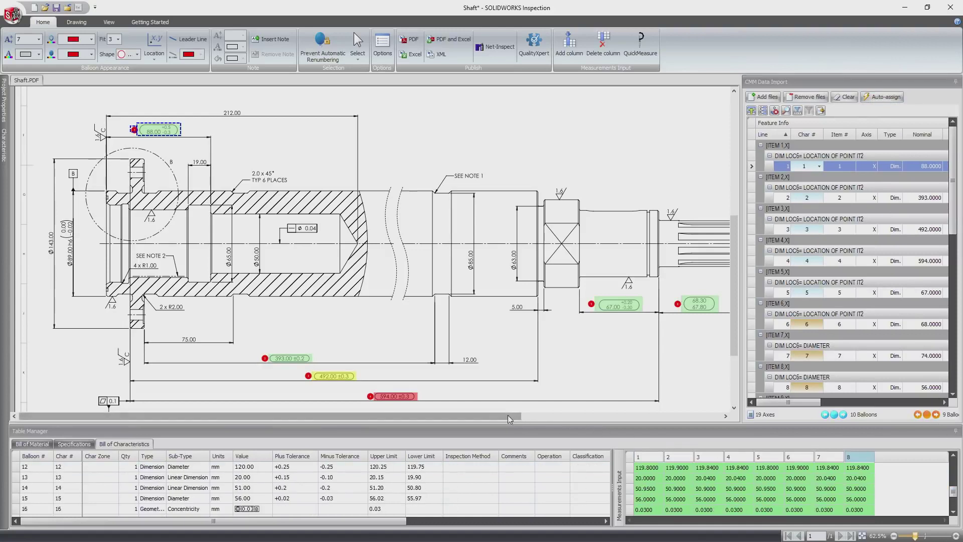
Publish the inspection to Net-Inspect as a new Detail and Full FAI with Shaft.PDF.
mouse_move(509, 416)
mouse_down()
mouse_move(617, 433)
mouse_move(723, 426)
mouse_up()
drag(739, 356, 737, 242)
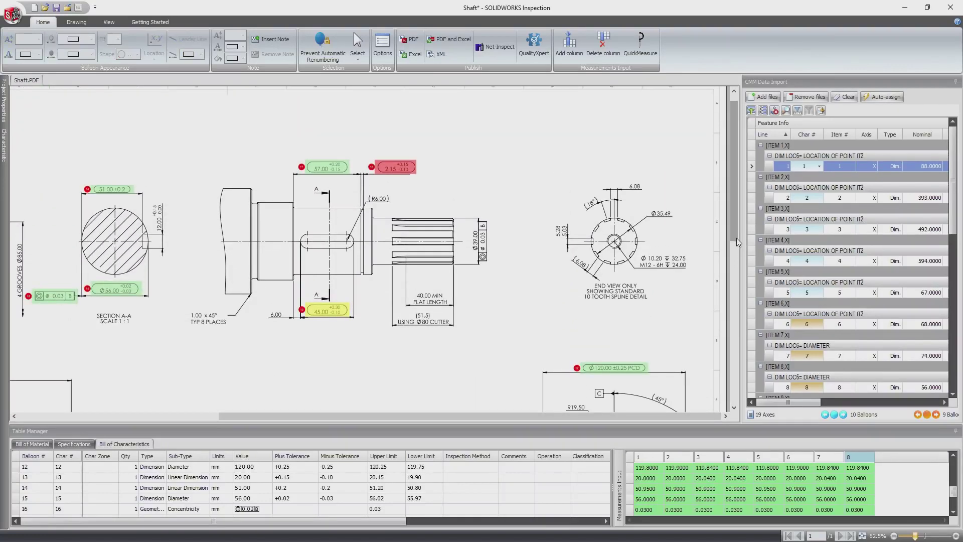
click(492, 46)
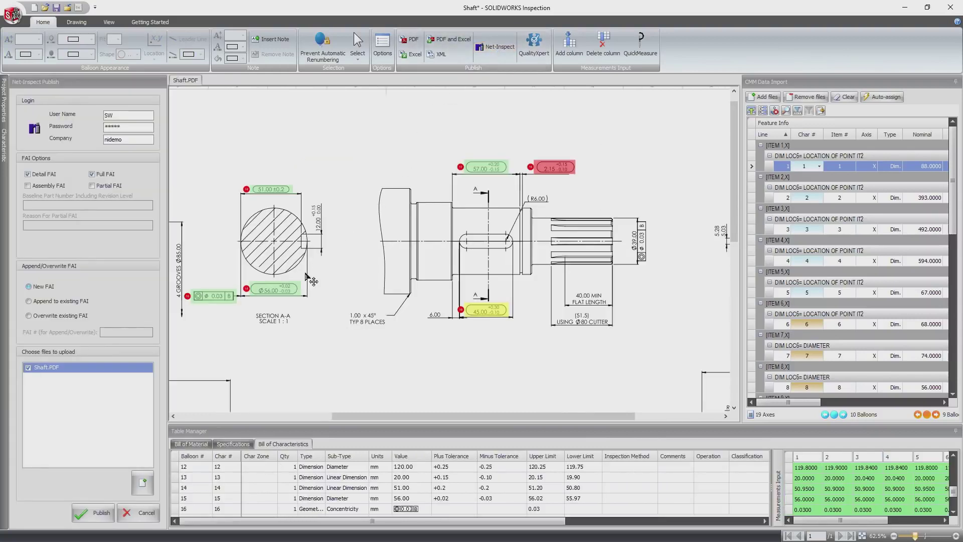
click(99, 515)
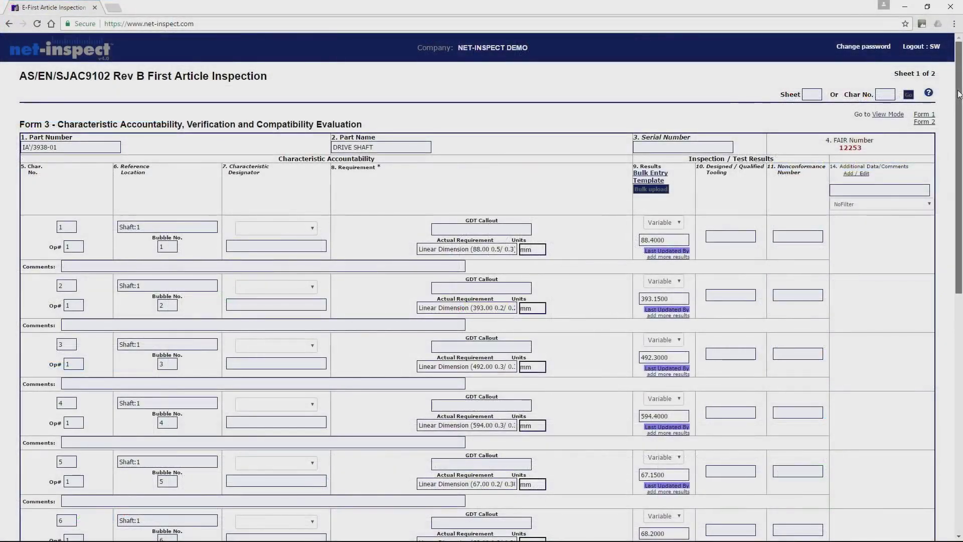
Scroll through the DRIVE SHAFT Form 3 in Net-Inspect to review uploaded results.
drag(959, 94, 961, 197)
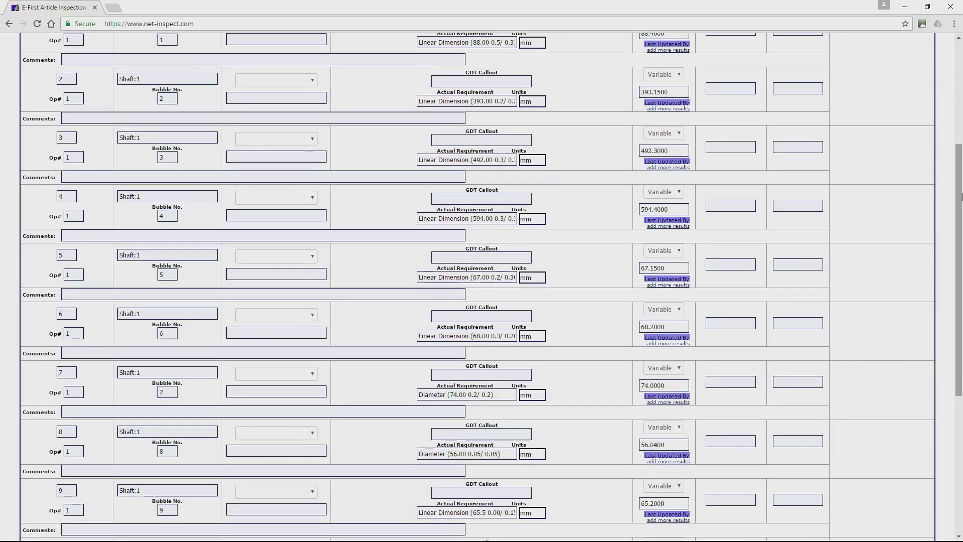